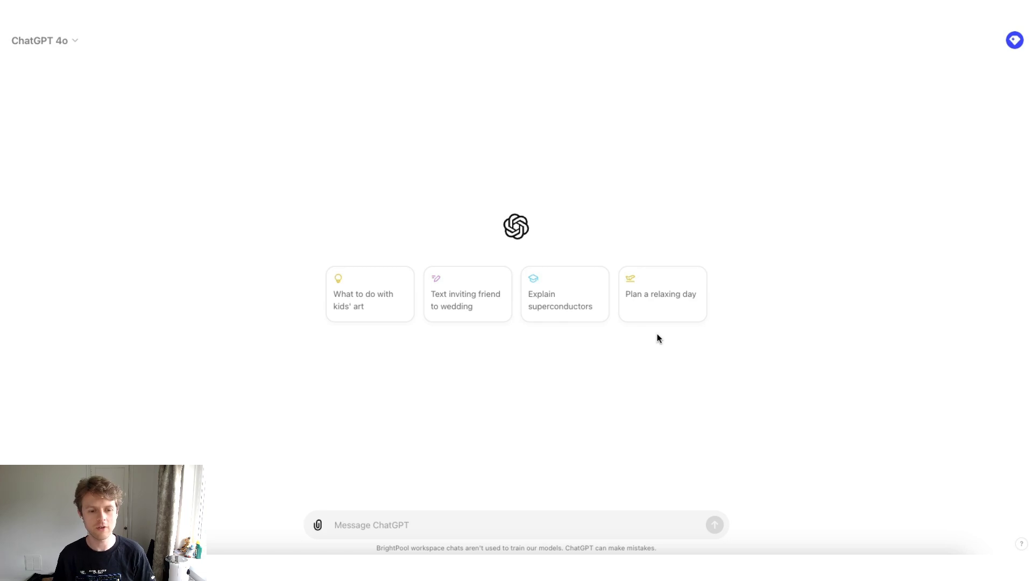
Step: Drag both employee CSV files from Finder into the ChatGPT message box and send them
key(super+Tab)
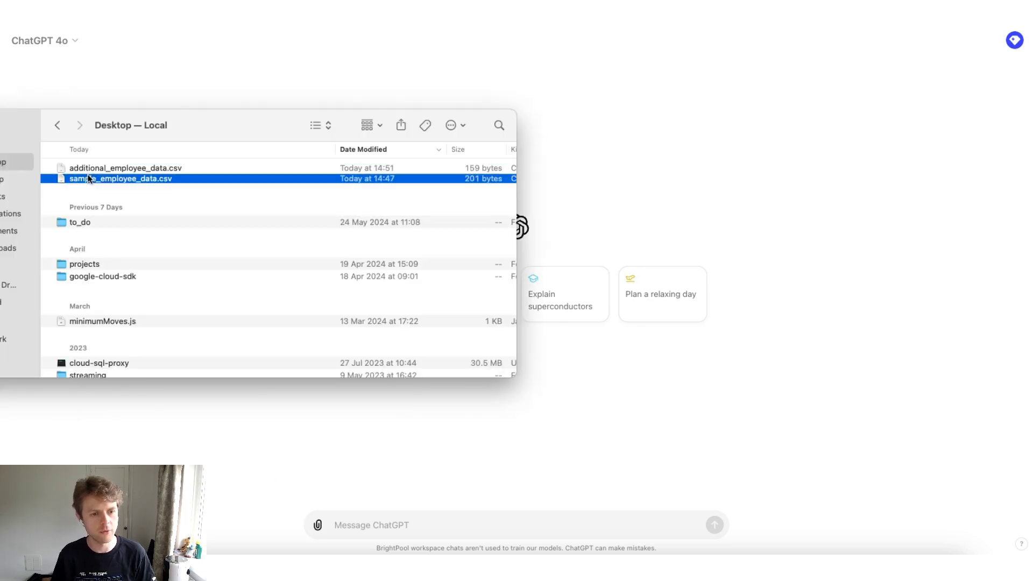
shift+click(103, 171)
drag(103, 171, 440, 515)
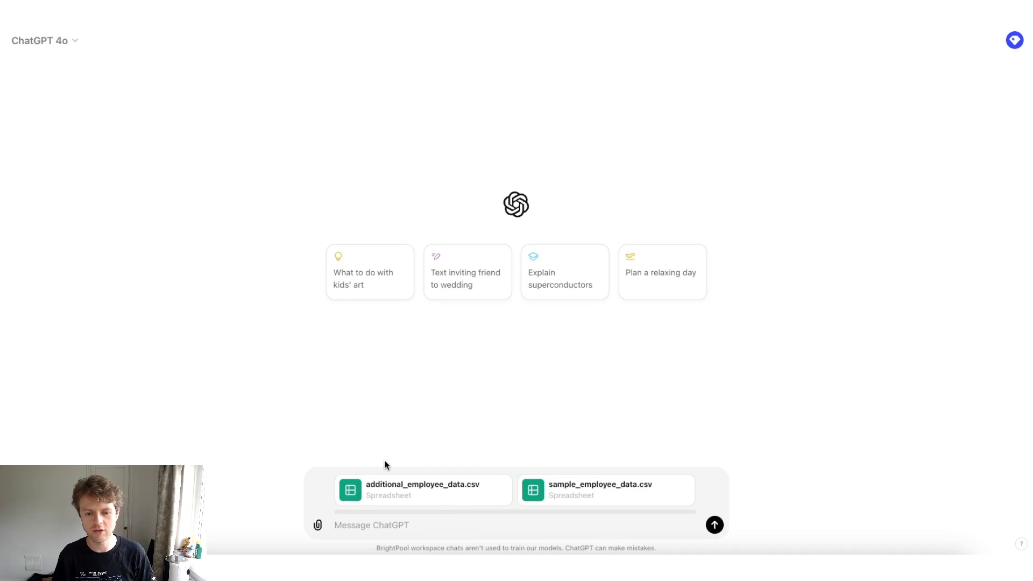
click(715, 525)
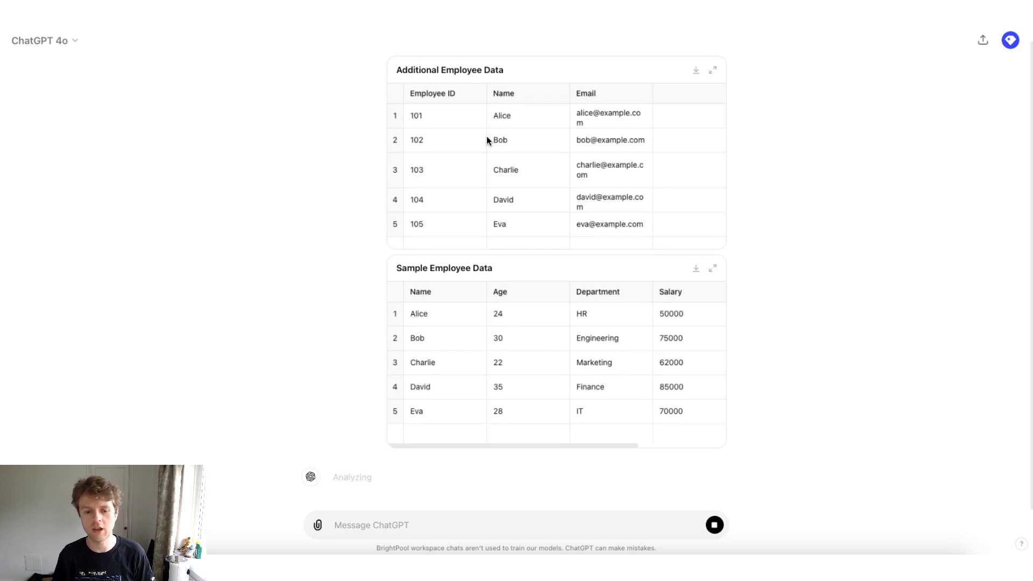
Step: Review the pandas code that loads both file paths and merges them on Name
click(369, 478)
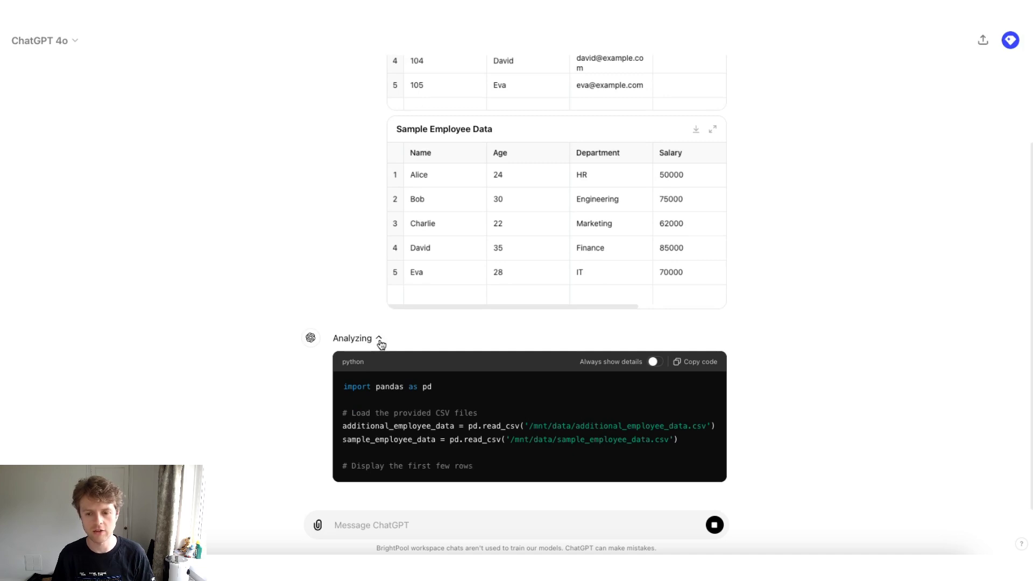
drag(575, 411, 713, 409)
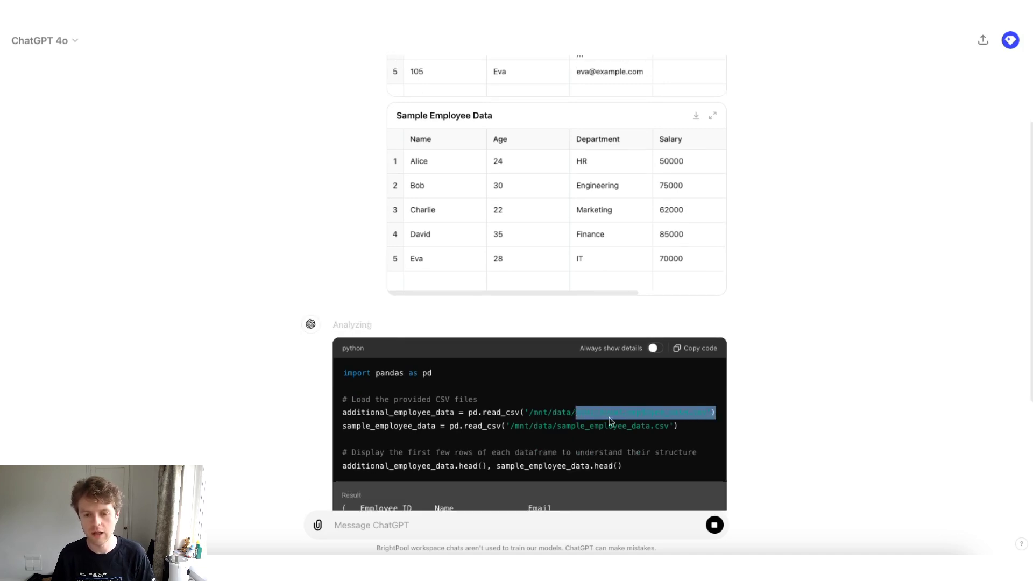
drag(557, 285, 678, 285)
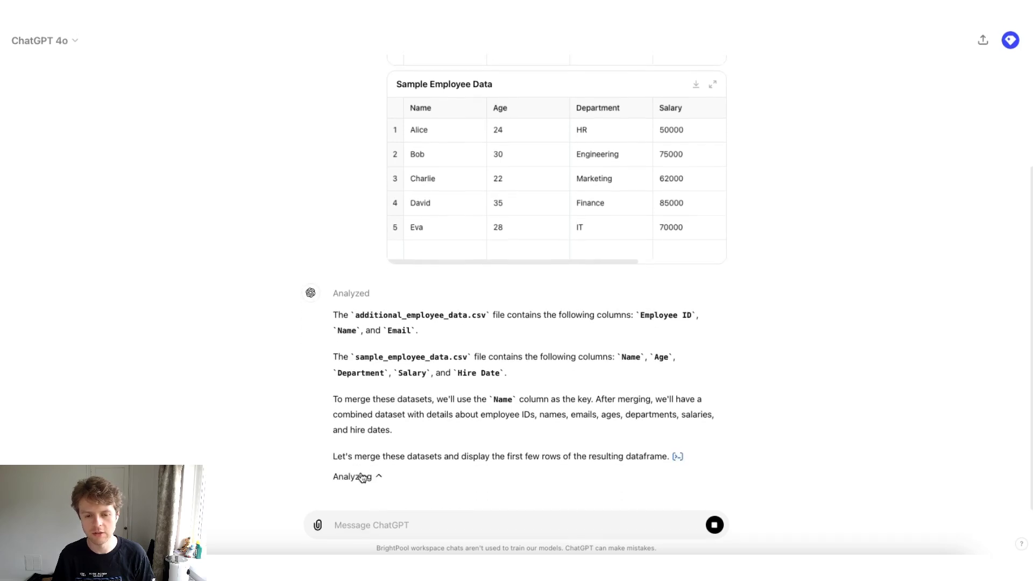
click(361, 477)
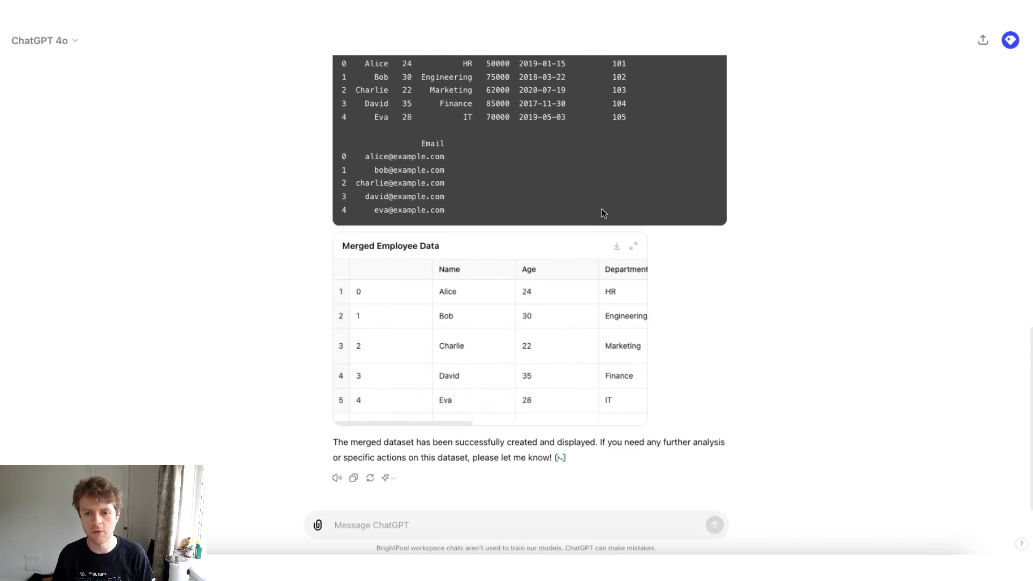
click(633, 247)
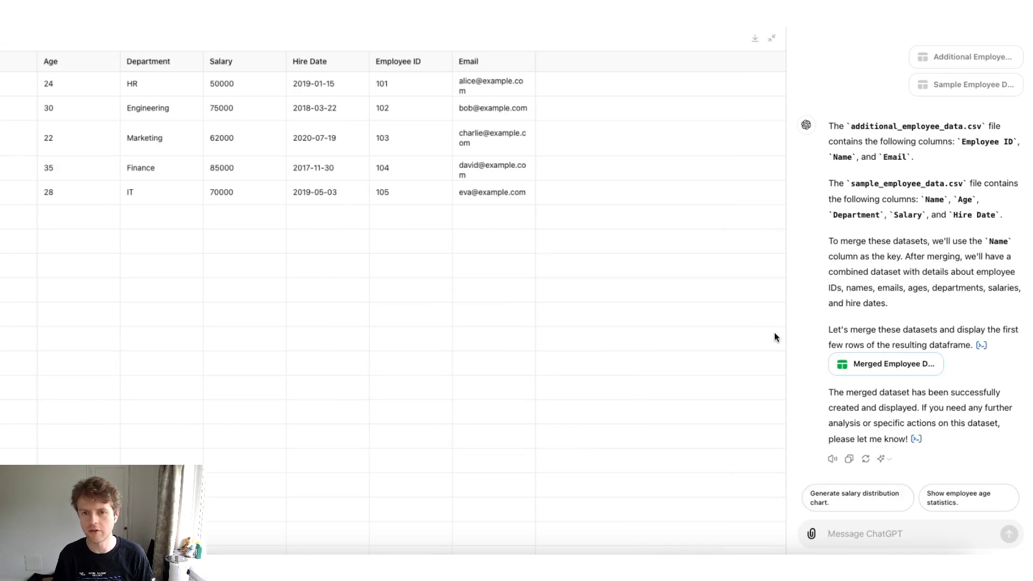
click(772, 38)
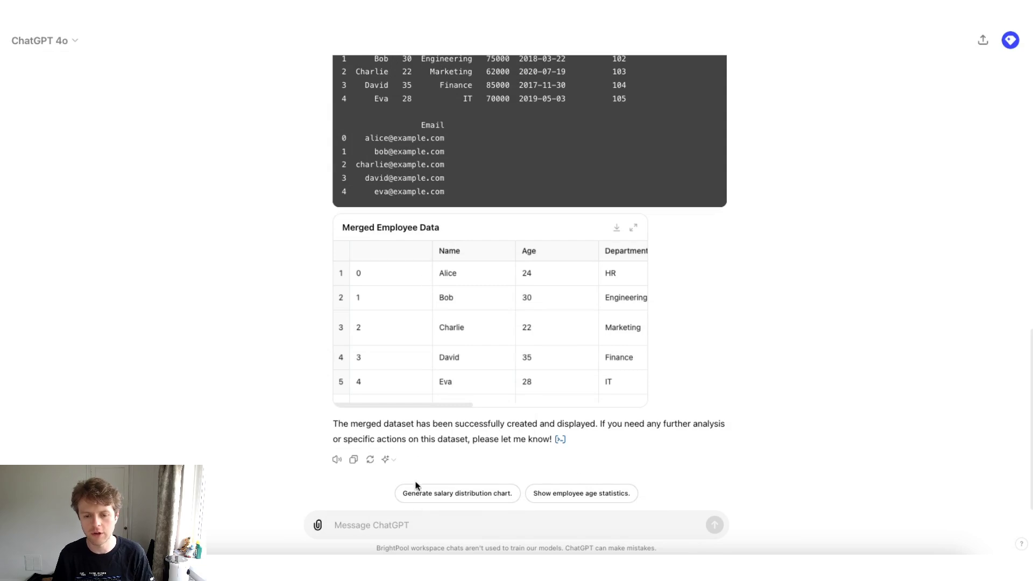
Step: Request the salary distribution chart and briefly review its plotting code
click(444, 500)
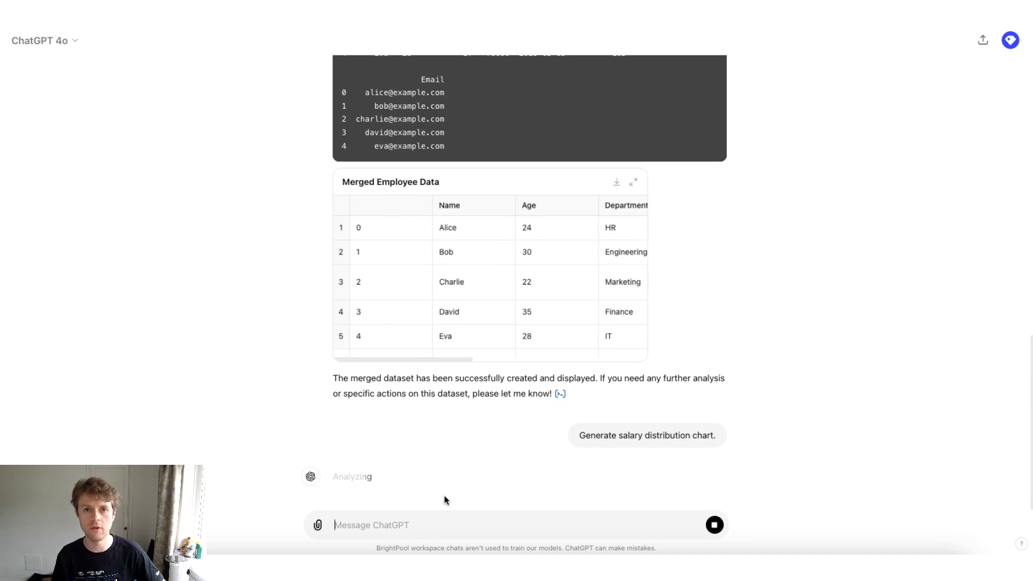
click(348, 476)
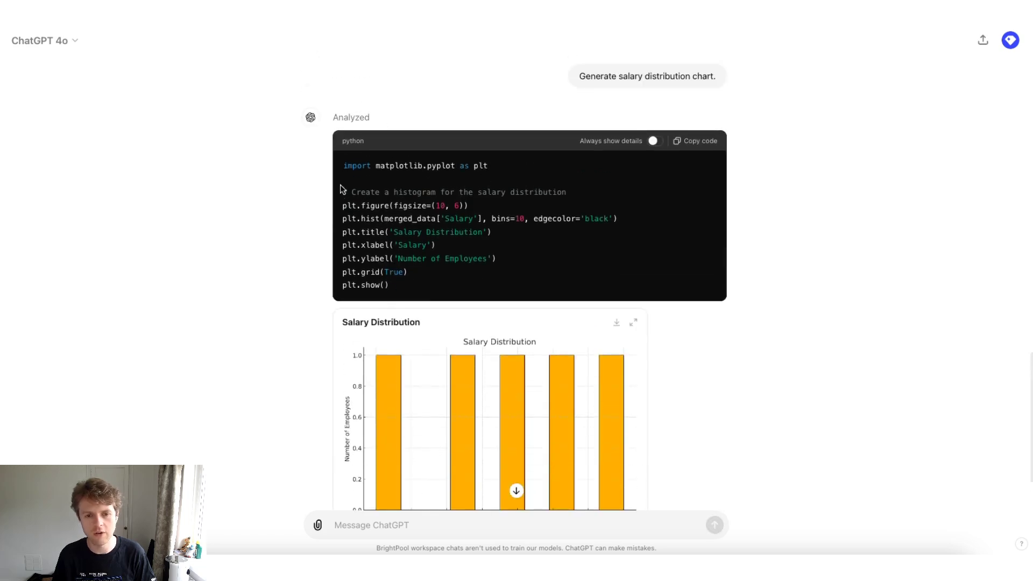
drag(342, 165, 425, 291)
click(425, 292)
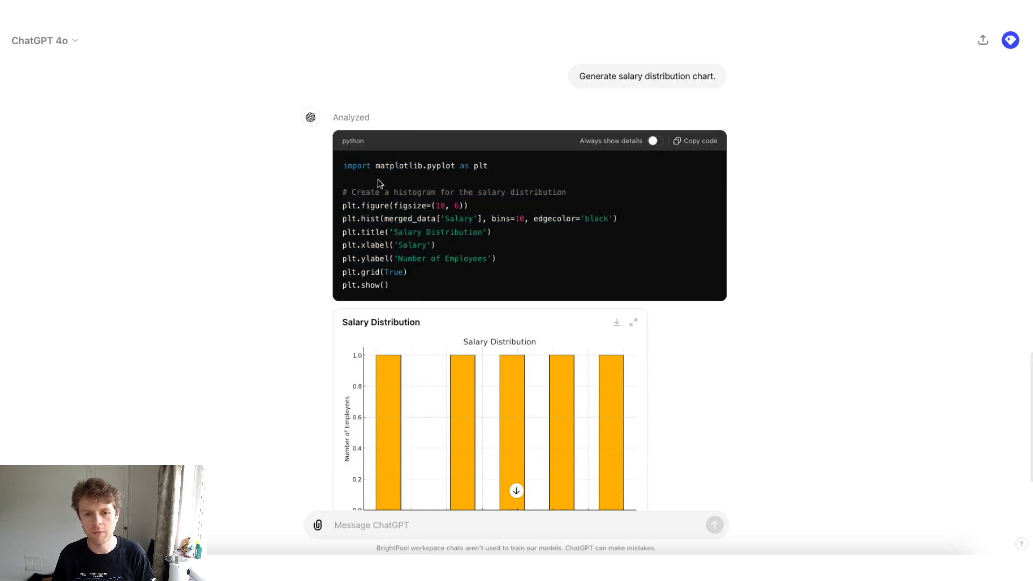
click(375, 118)
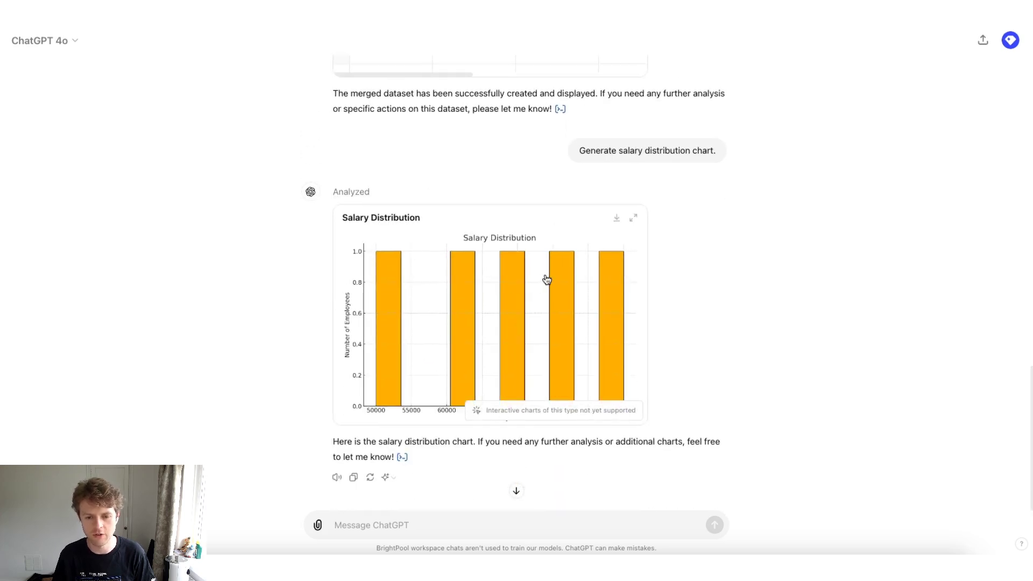
Step: Scroll through the chat to view the Salary Distribution histogram
drag(334, 437, 369, 457)
scroll(394, 354, up, 2)
scroll(394, 353, up, 4)
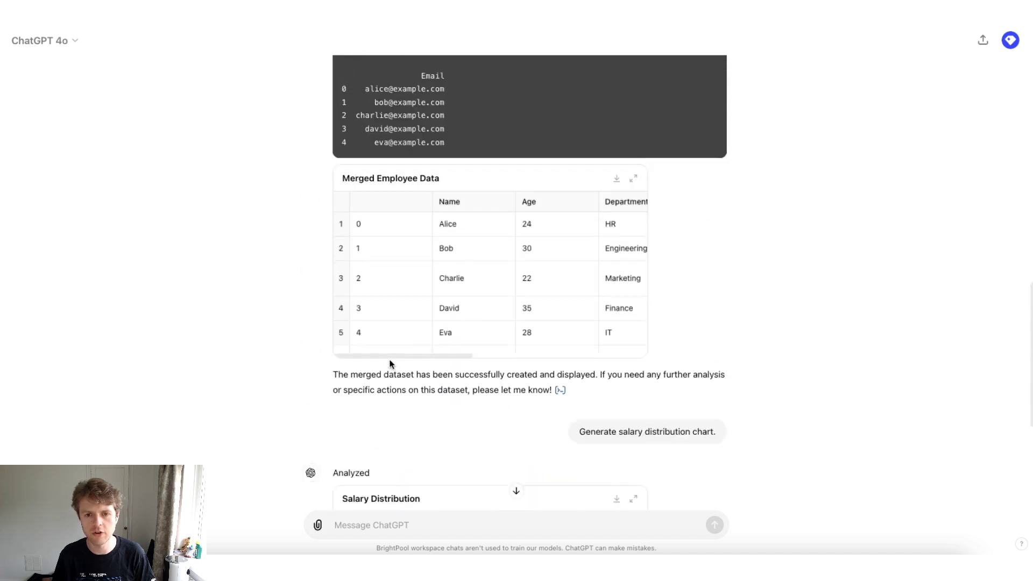
scroll(382, 293, right, 2)
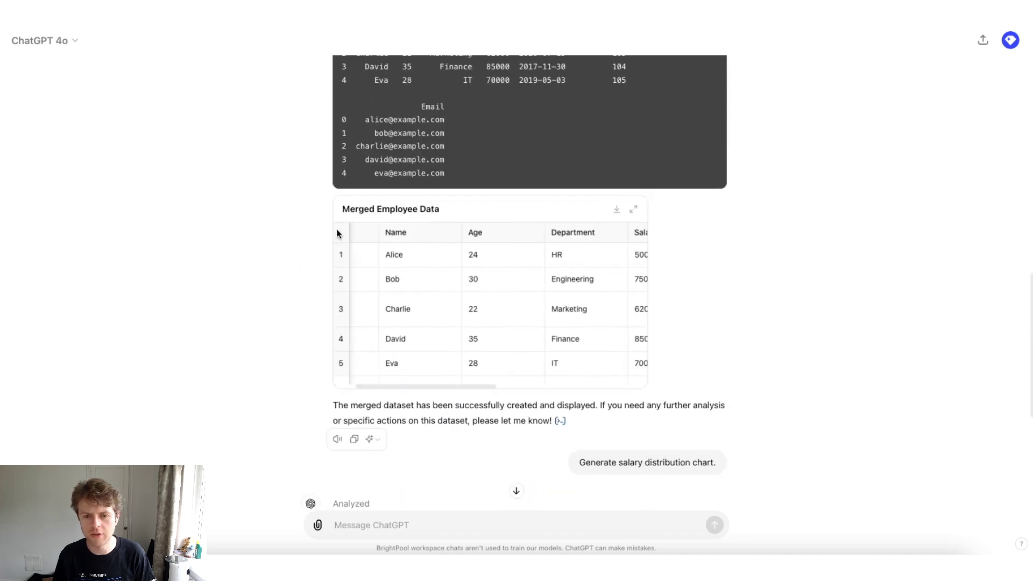
scroll(377, 430, down, 4)
Step: Ask 'What is the mean age?' and get the 27.8 years answer
text(What )
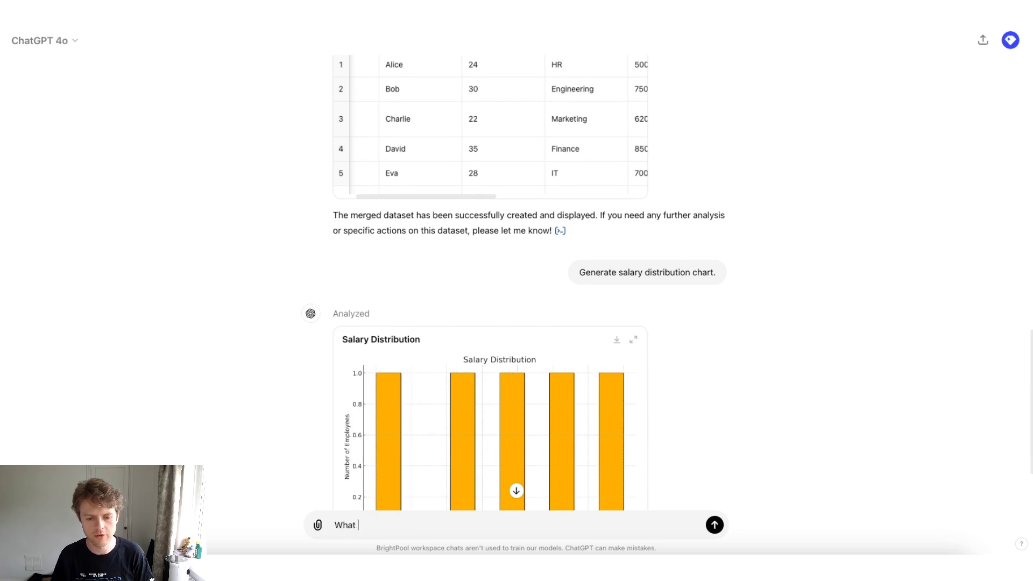
text(is the mean age?)
key(Return)
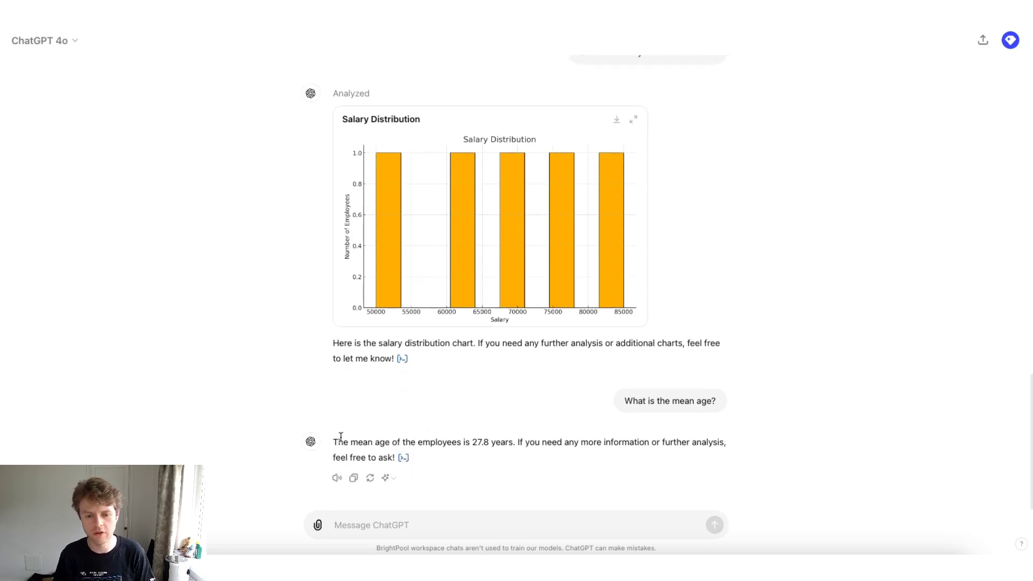
drag(471, 423, 514, 423)
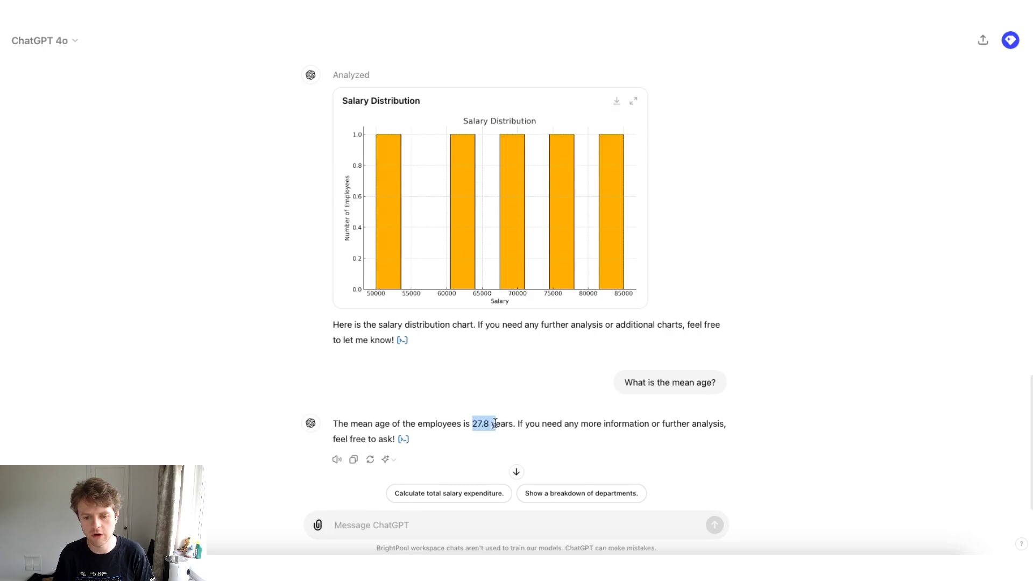
Step: Inspect the analysis code computing the Age column mean, then close it
click(403, 439)
drag(313, 286, 517, 285)
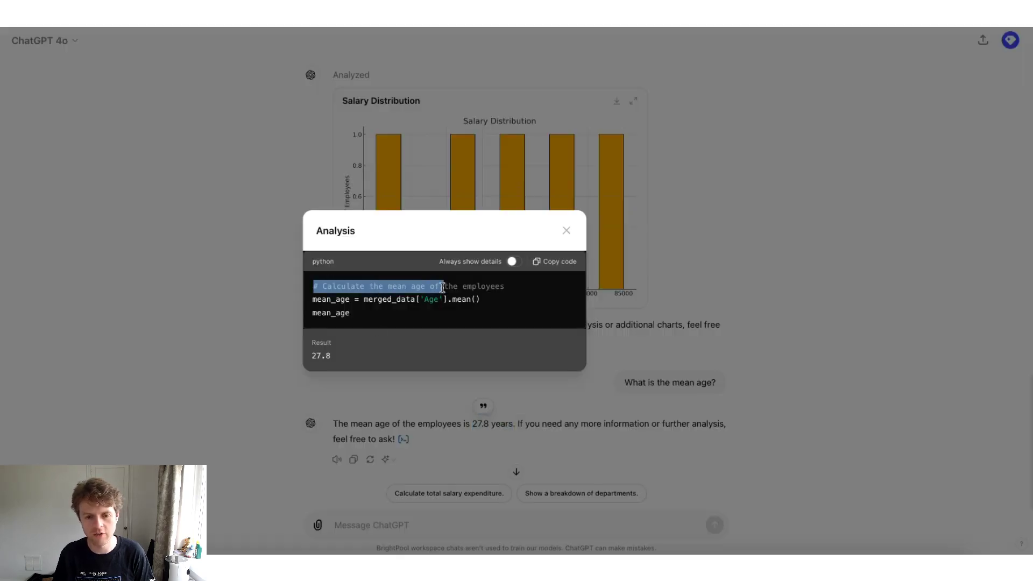
drag(363, 300, 486, 303)
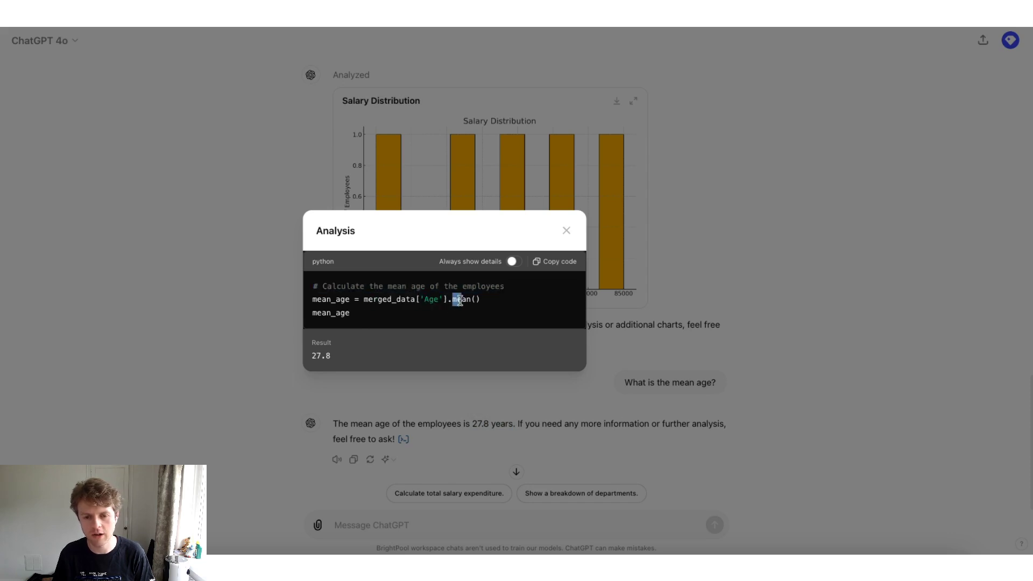
click(566, 230)
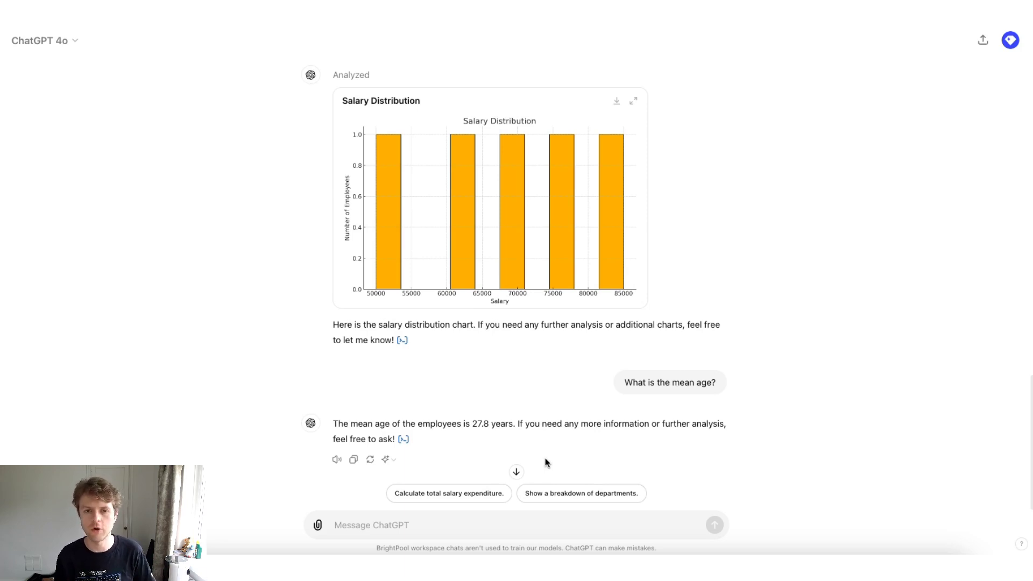
Step: Save the Salary Distribution chart to the Desktop as output.png and view it
click(617, 102)
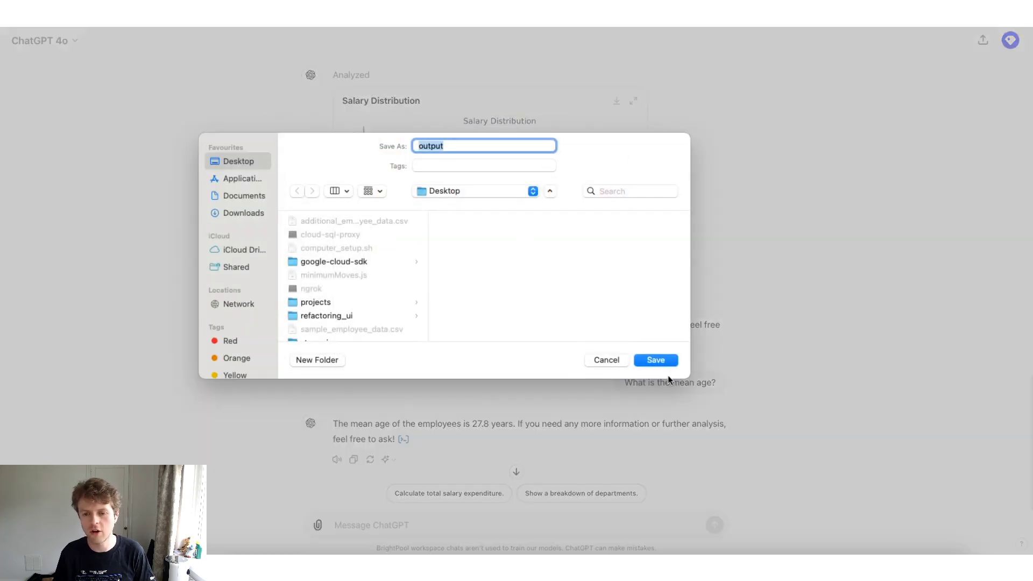
click(657, 363)
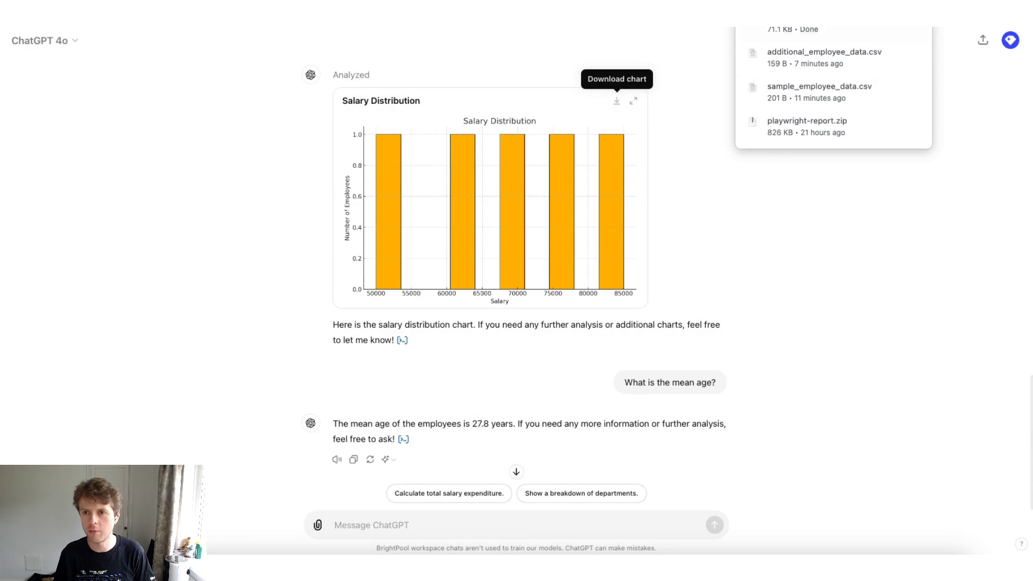
click(796, 31)
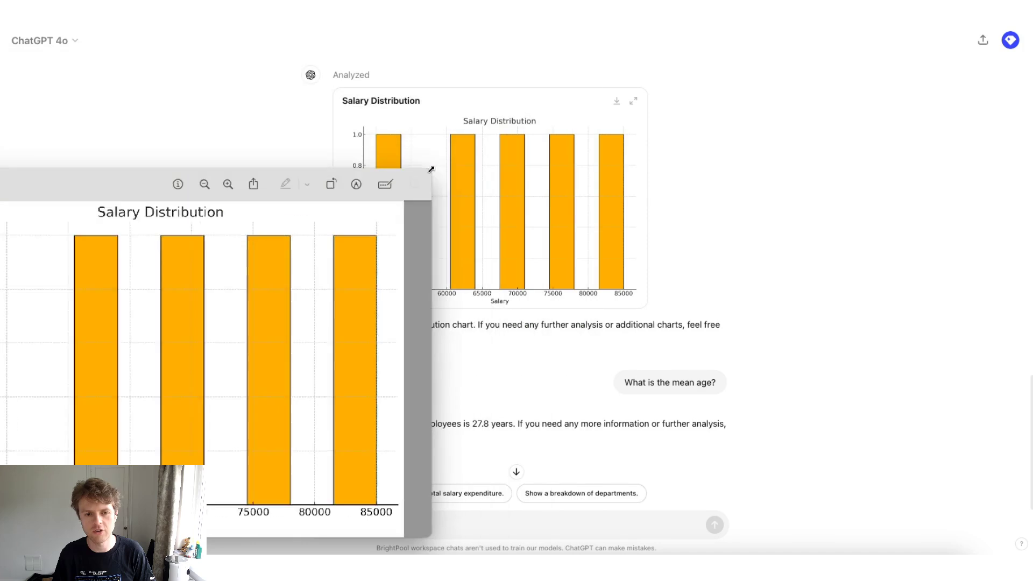
mouse_move(268, 177)
mouse_down()
mouse_move(150, 280)
mouse_move(386, 215)
mouse_up()
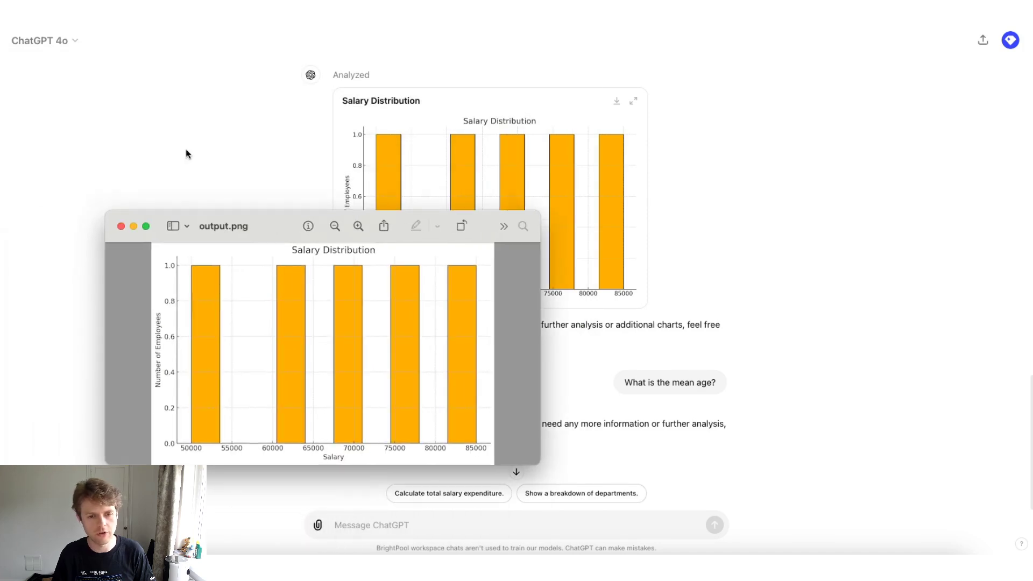
click(121, 227)
scroll(373, 258, up, 5)
scroll(541, 235, up, 5)
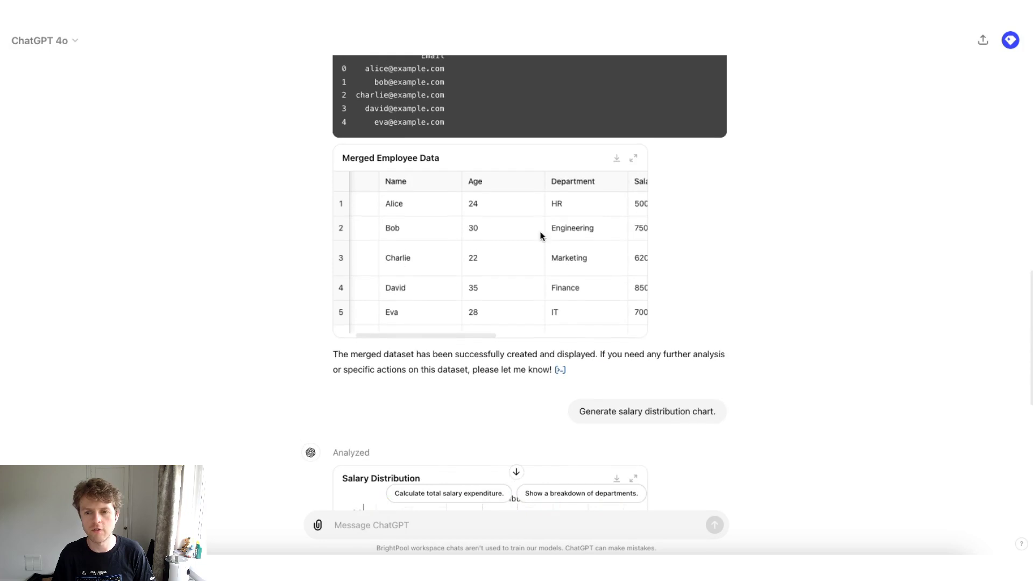
scroll(509, 242, right, 3)
scroll(465, 270, right, 3)
scroll(538, 215, right, 3)
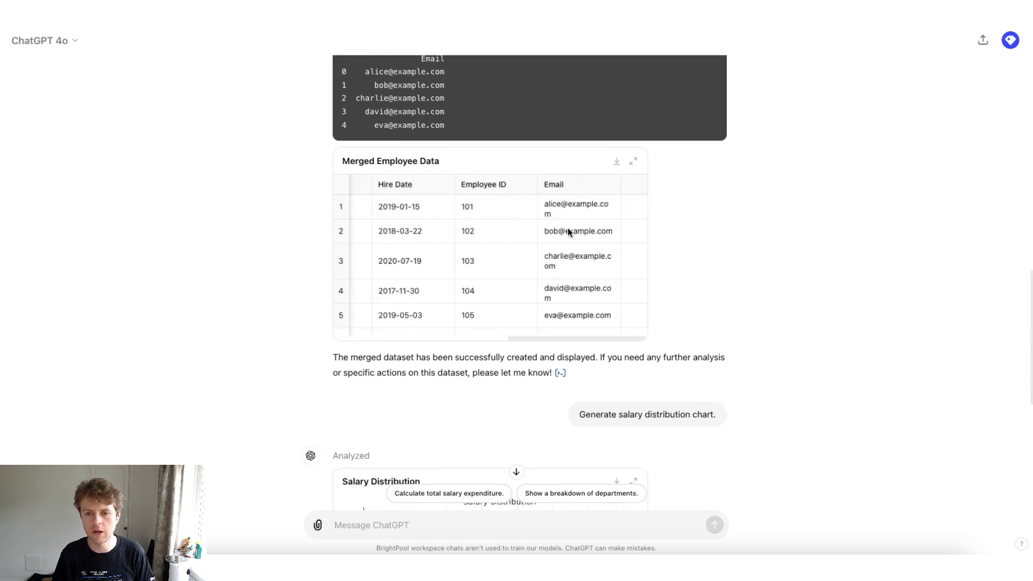
scroll(494, 296, left, 3)
scroll(463, 228, left, 2)
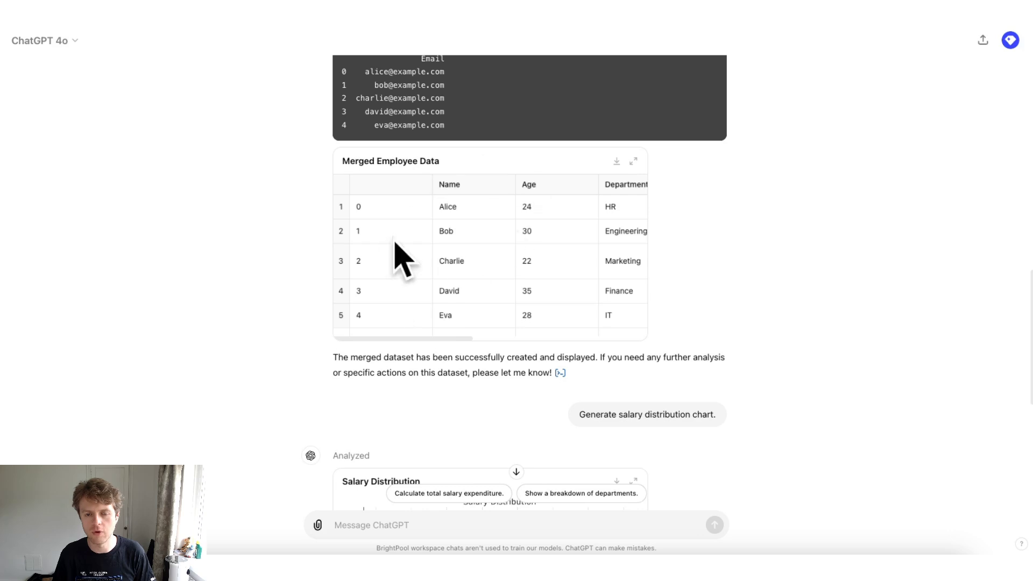
scroll(463, 267, right, 3)
scroll(511, 253, right, 2)
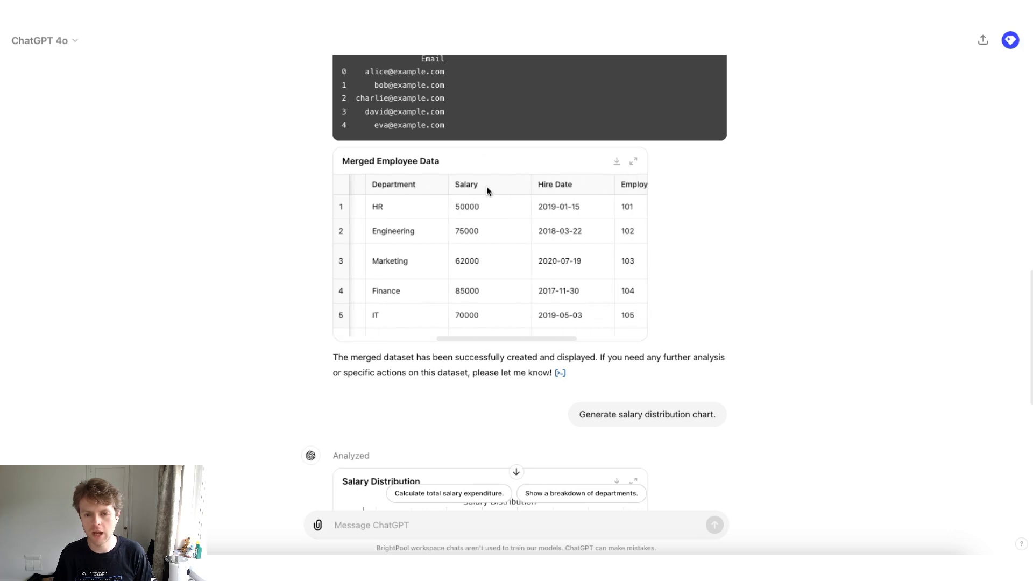
scroll(480, 274, down, 3)
scroll(425, 298, down, 5)
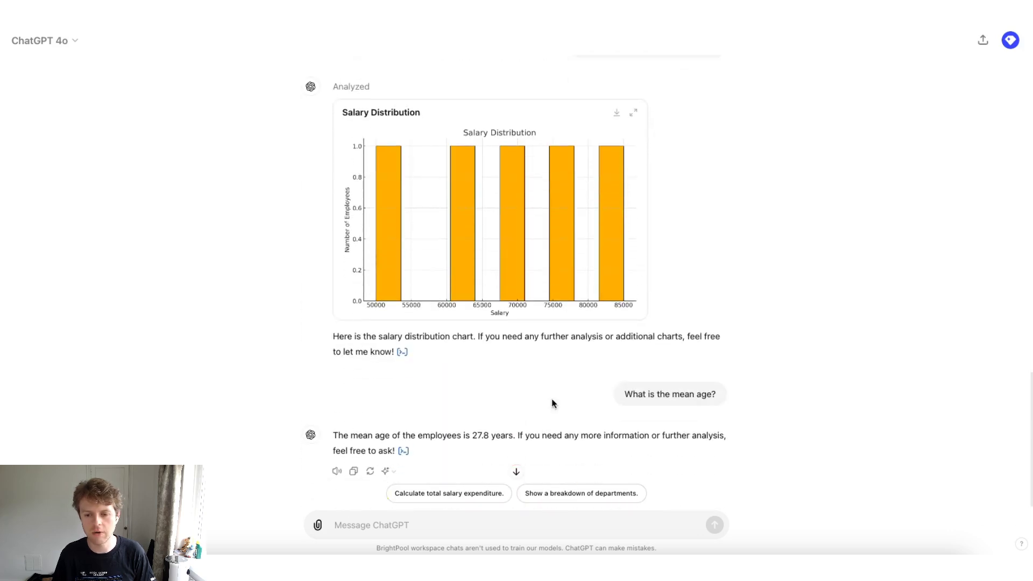
Step: Ask 'What is the mean salary?' and highlight the $68,400 answer
text(W)
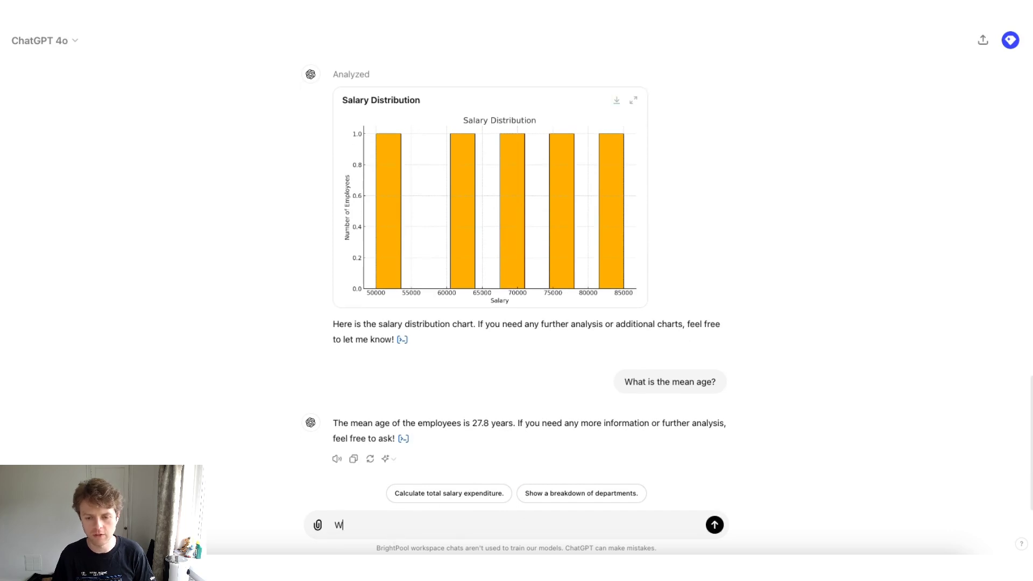
text(hat is the mean salary?)
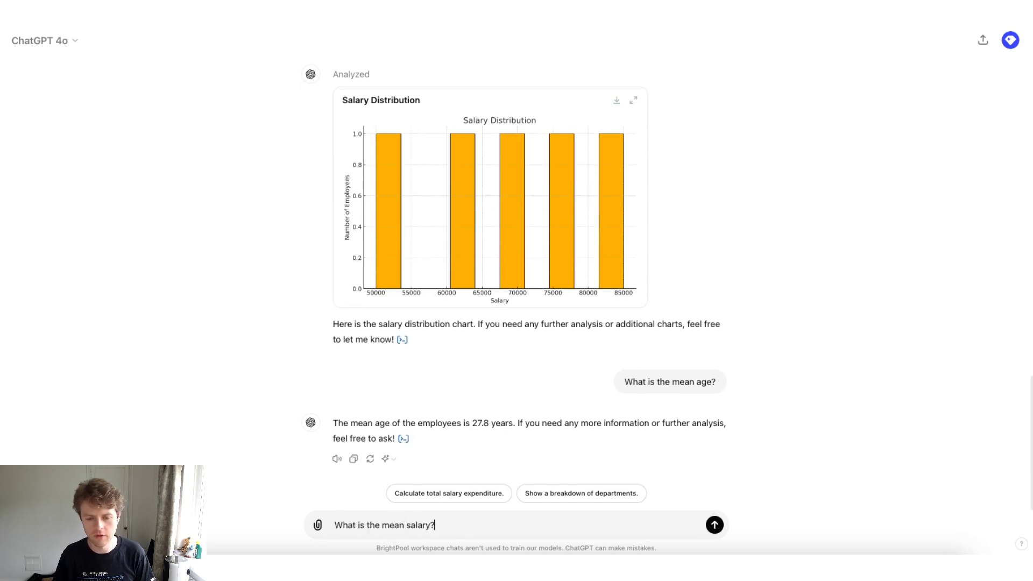
key(Return)
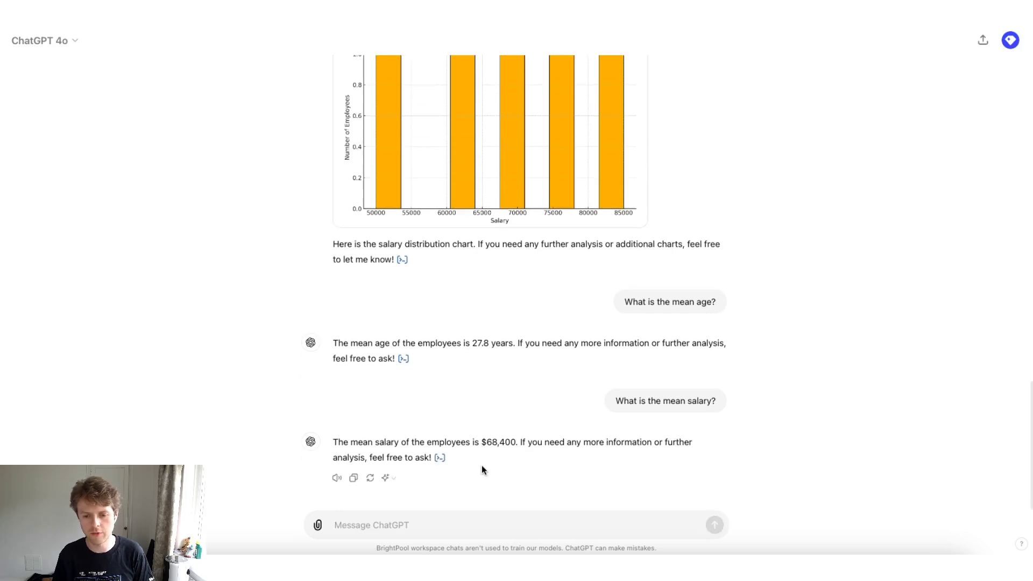
drag(480, 442, 521, 443)
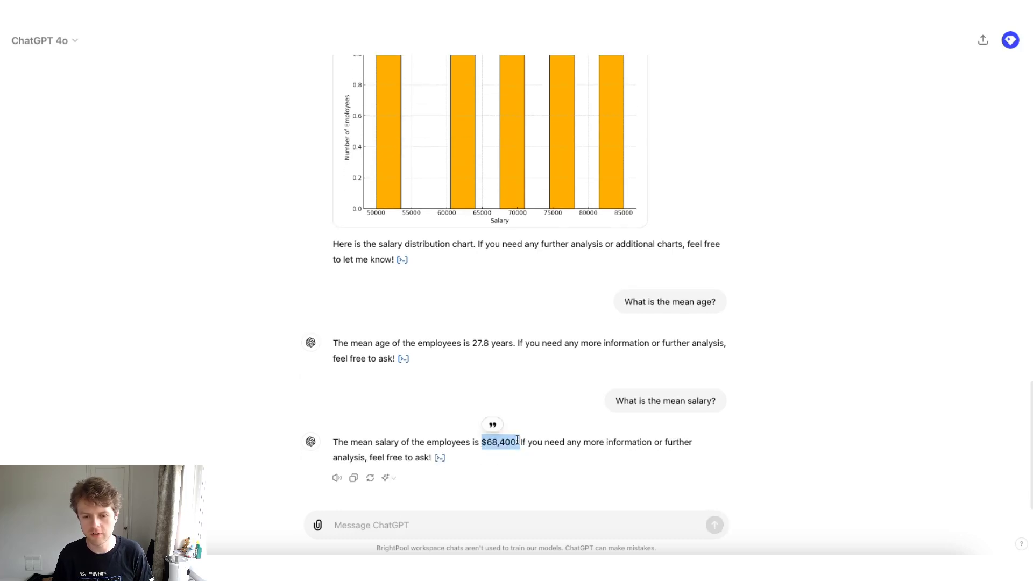
Step: Scroll up to the Merged Employee Data table and reference its Hire Date column
scroll(511, 430, up, 5)
scroll(511, 376, up, 4)
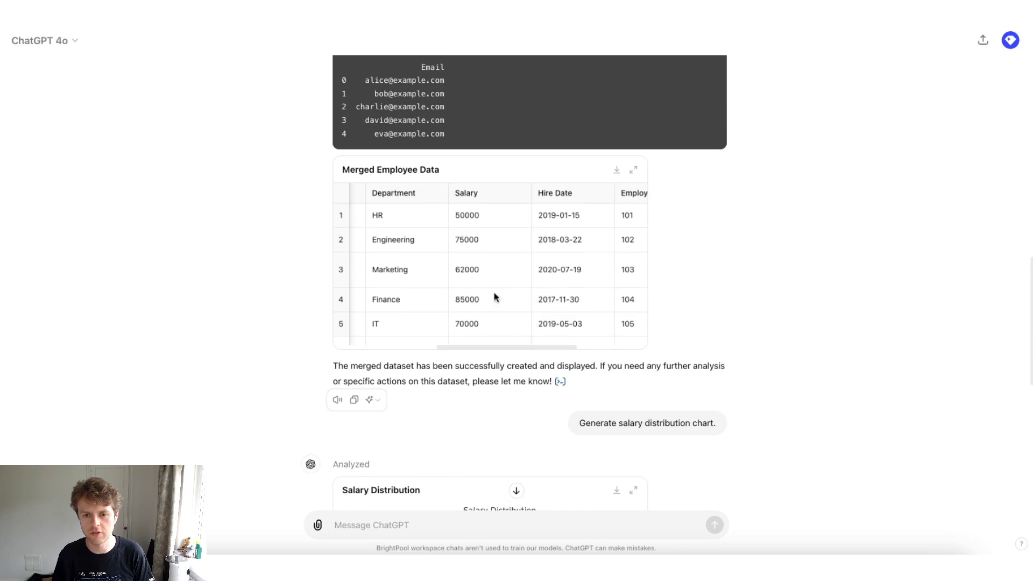
click(479, 195)
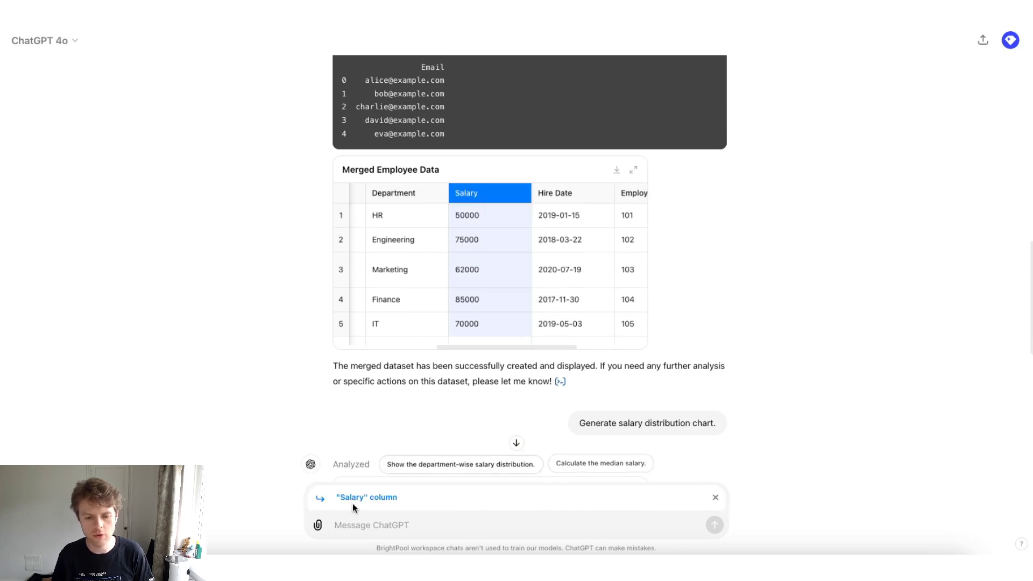
click(398, 198)
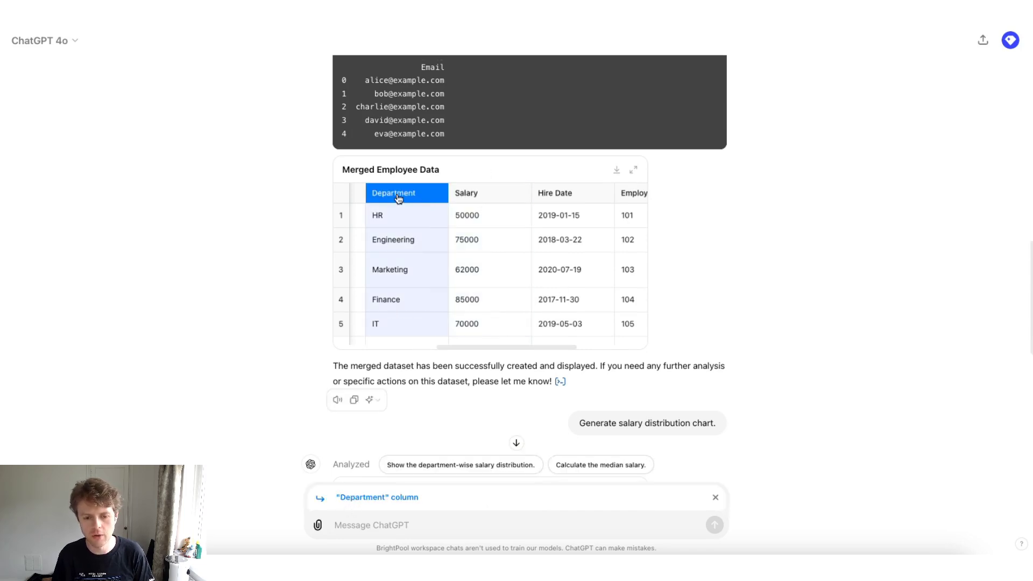
click(487, 194)
click(565, 195)
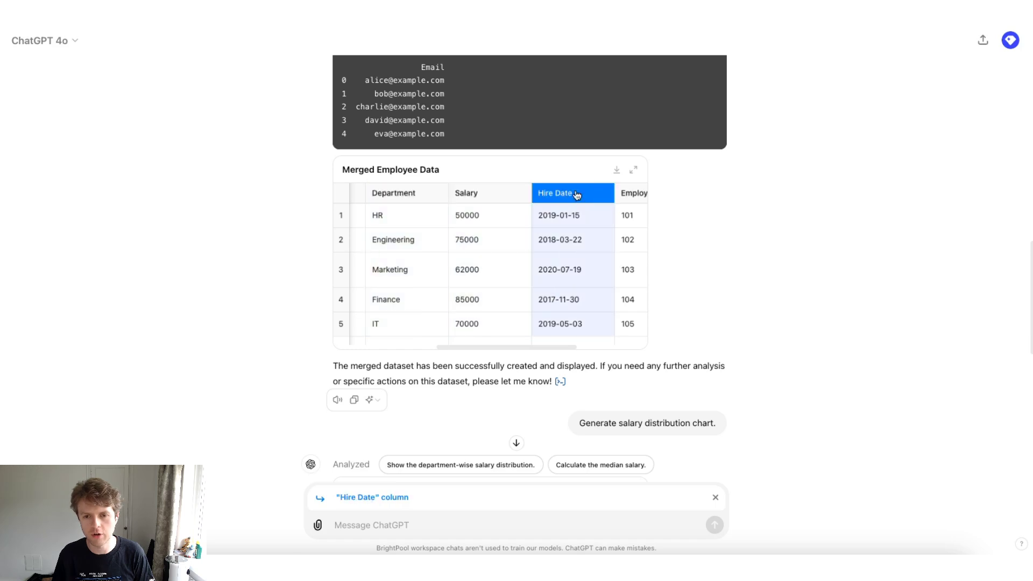
click(507, 197)
click(562, 196)
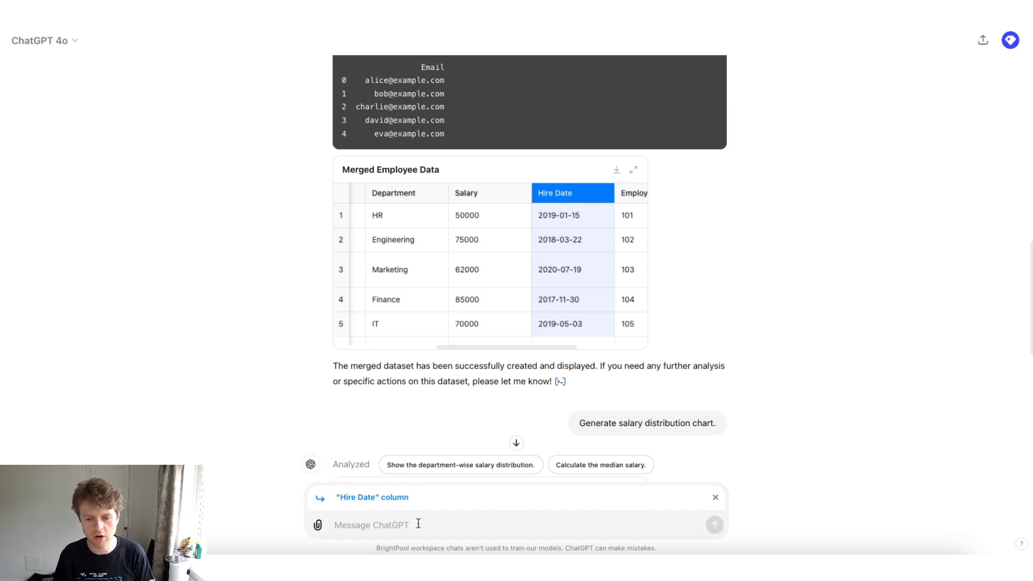
Step: Send 'Filter by this column for 2018' against Hire Date and expand the analysis code
text(Filter)
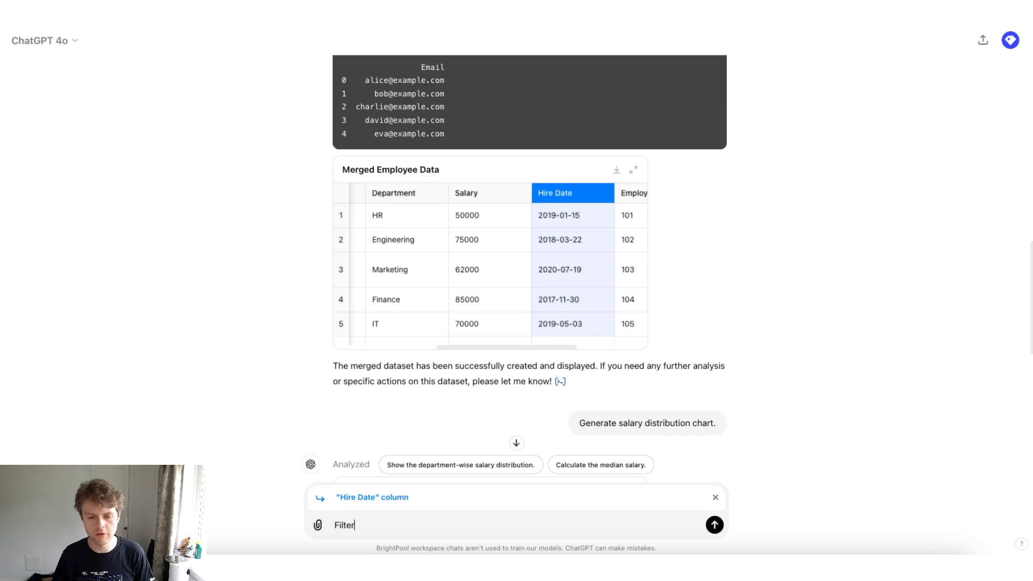
text( by this column for 2018)
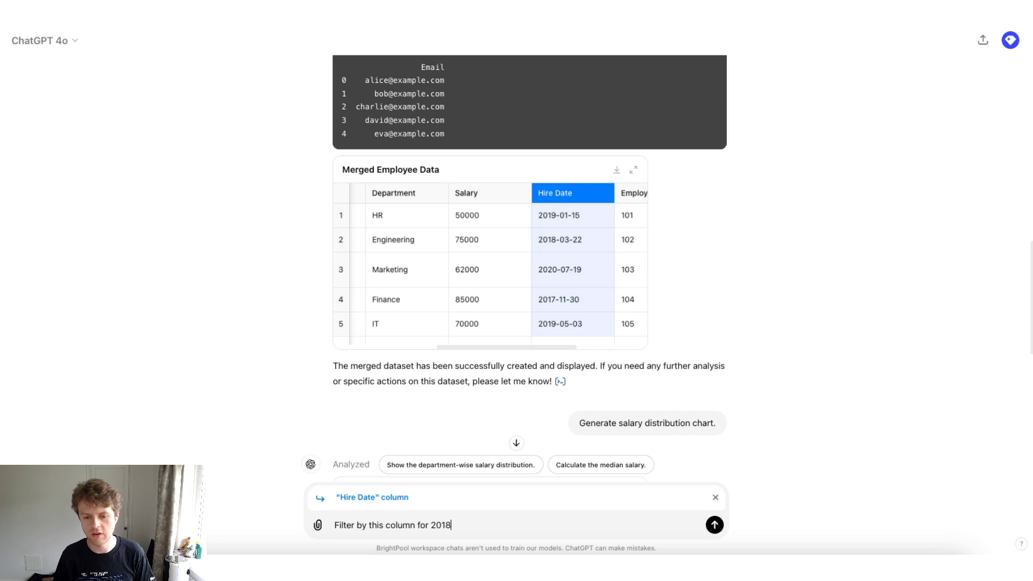
key(Return)
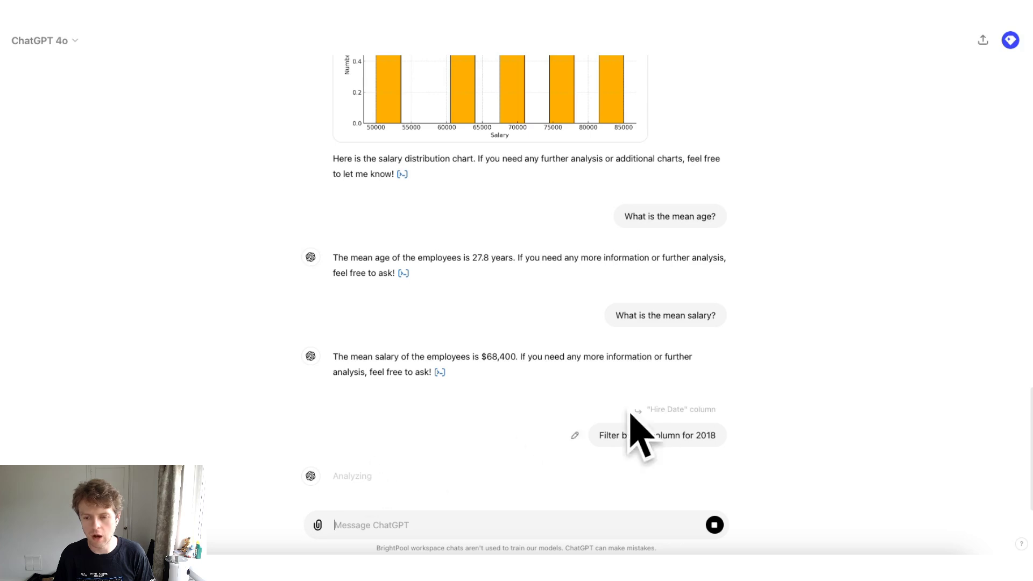
click(343, 476)
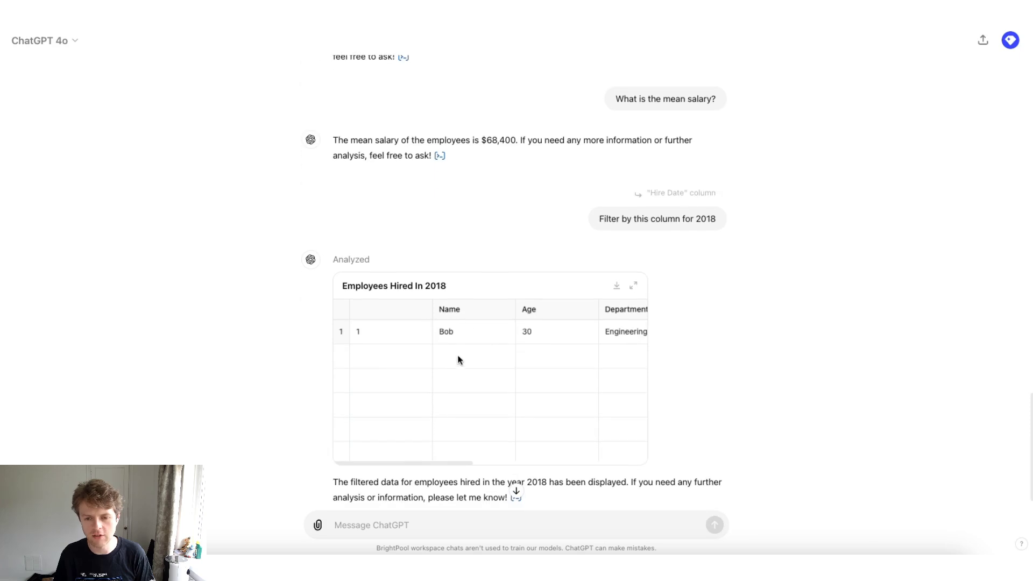
Step: Scroll across the one-row Employees Hired In 2018 table to review it
scroll(503, 376, right, 2)
scroll(505, 359, right, 10)
scroll(506, 357, right, 2)
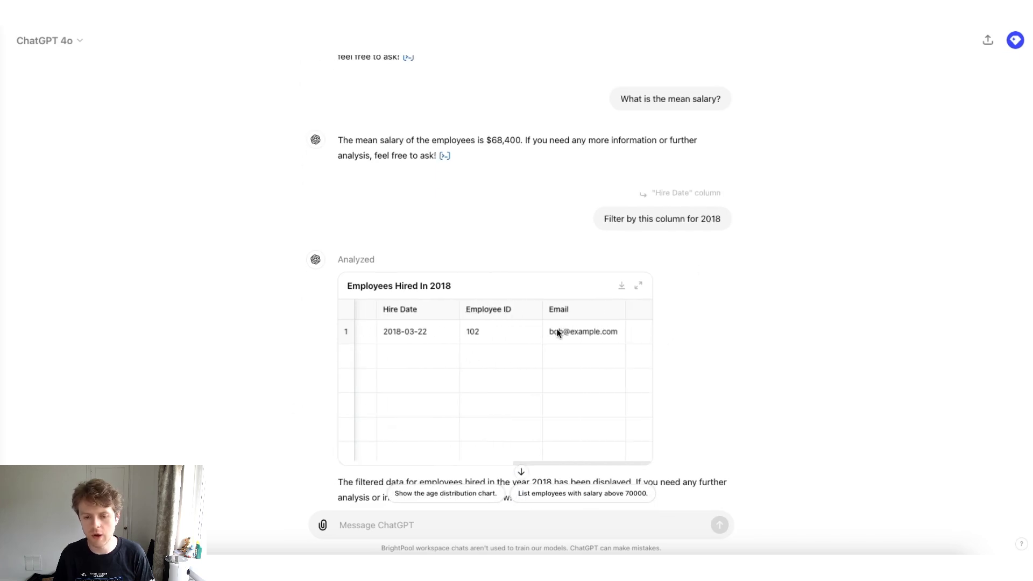
scroll(606, 332, left, 3)
scroll(605, 336, left, 3)
scroll(590, 341, left, 3)
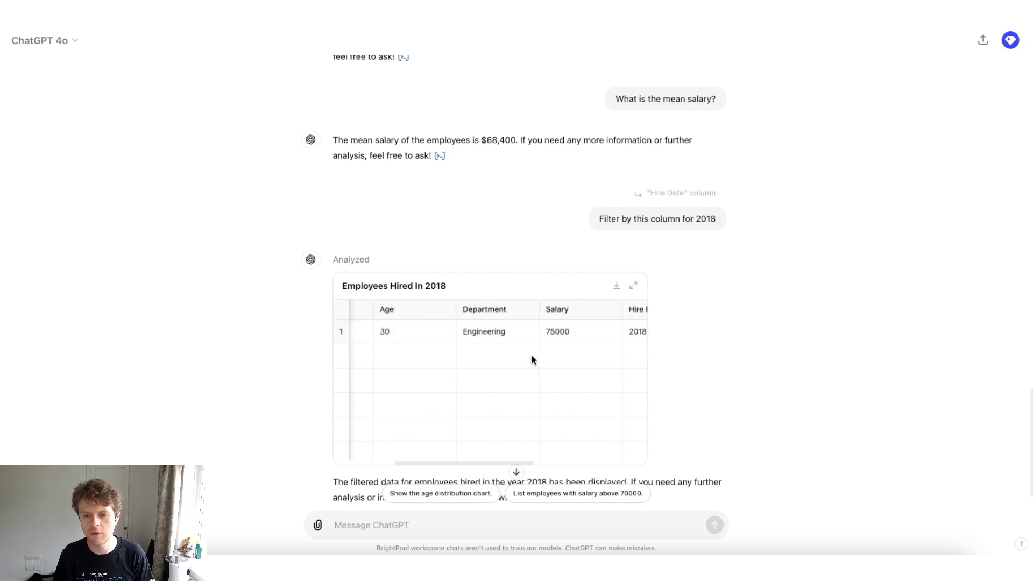
scroll(533, 357, left, 3)
Step: Reference the Name through Department columns of the Employees Hired In 2018 table
click(556, 334)
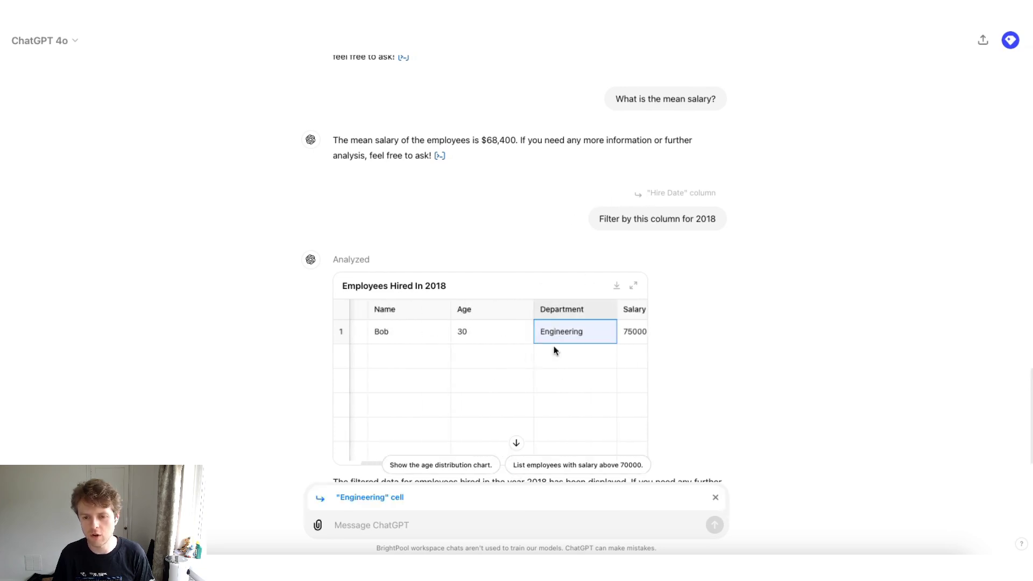
click(556, 353)
click(471, 318)
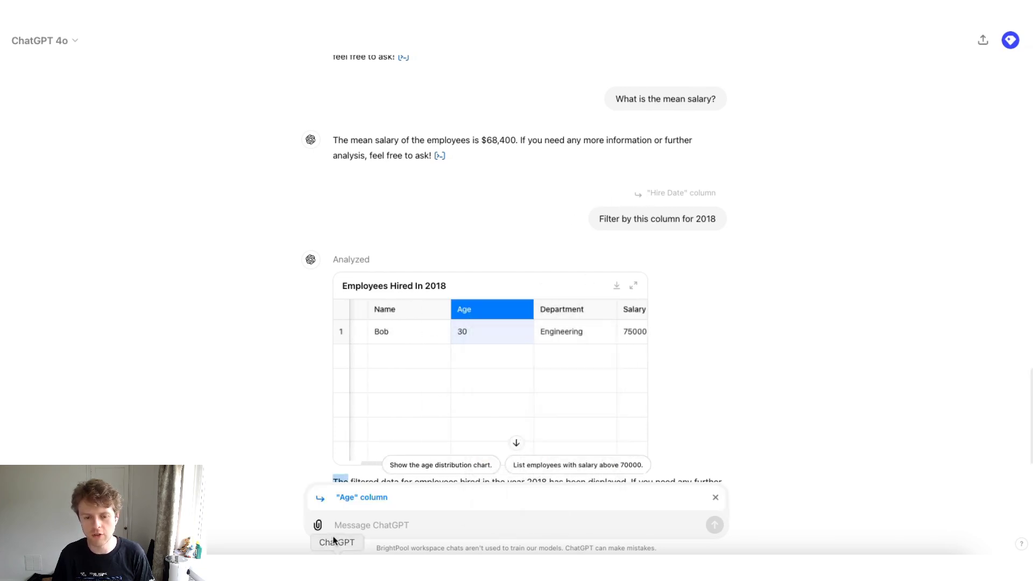
shift+click(399, 316)
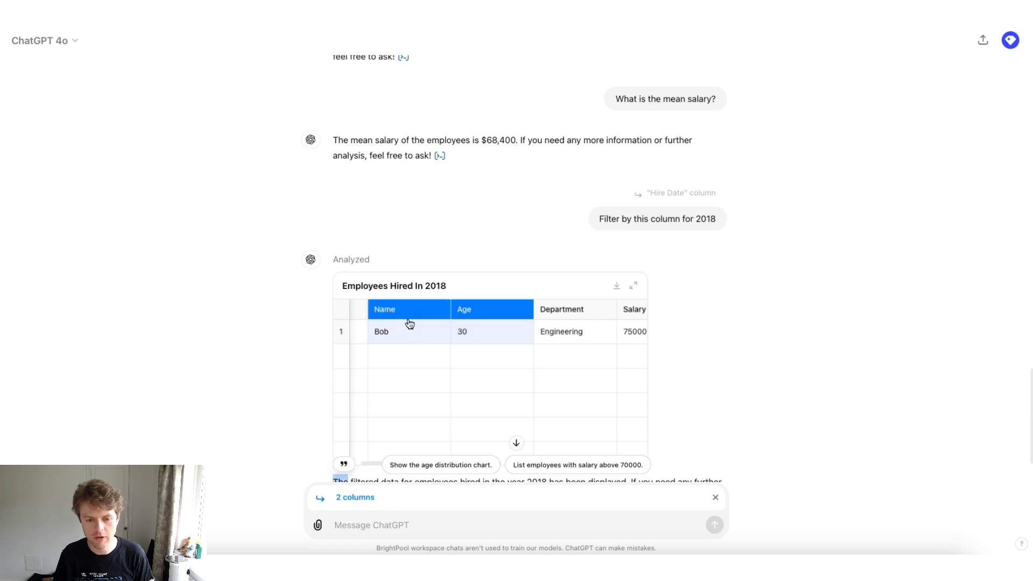
shift+click(553, 315)
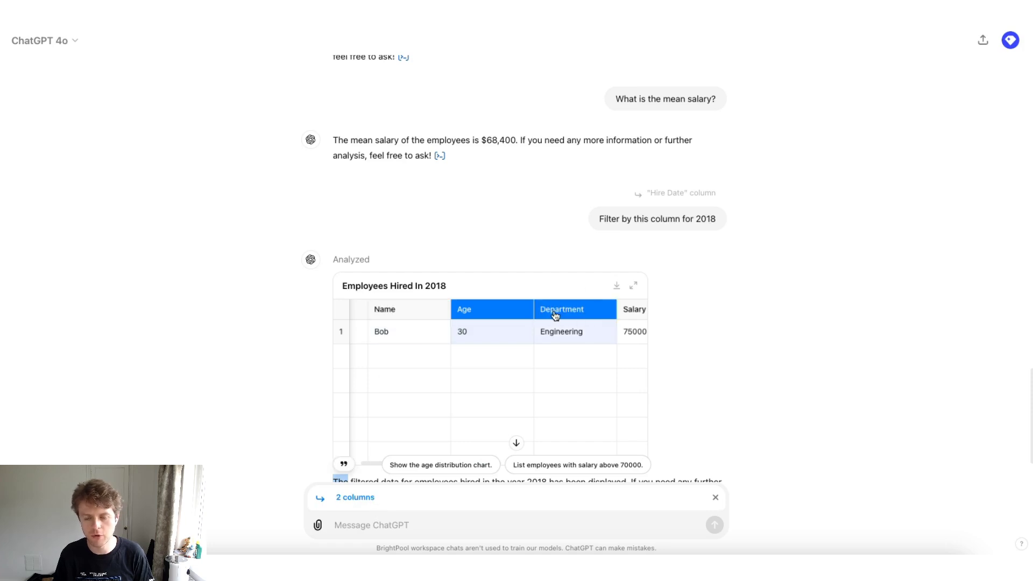
shift+click(425, 317)
drag(447, 311, 612, 316)
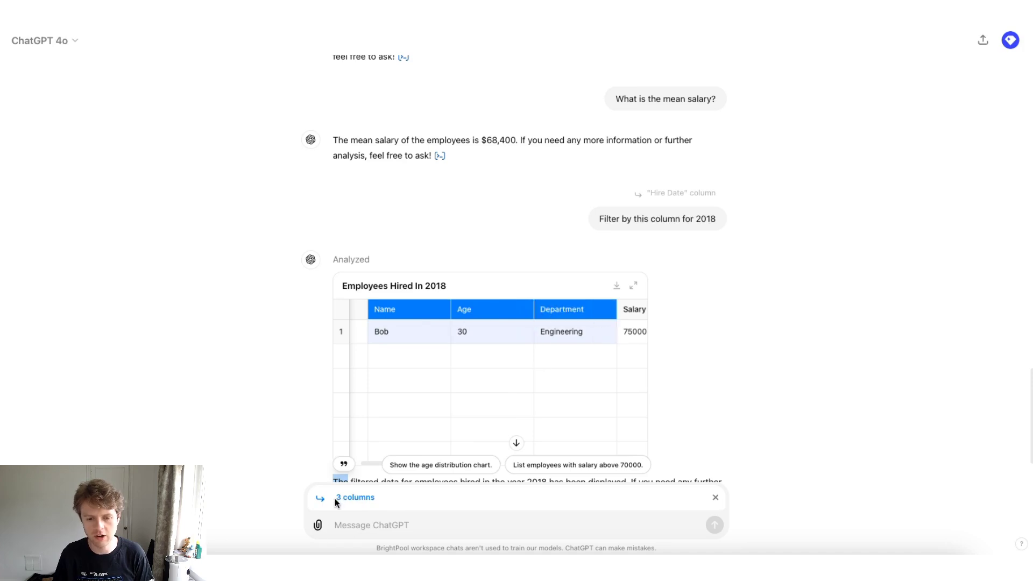
Step: Extend the reference to include the Salary and Hire Date columns
drag(334, 498, 383, 498)
scroll(562, 317, right, 2)
shift+click(569, 318)
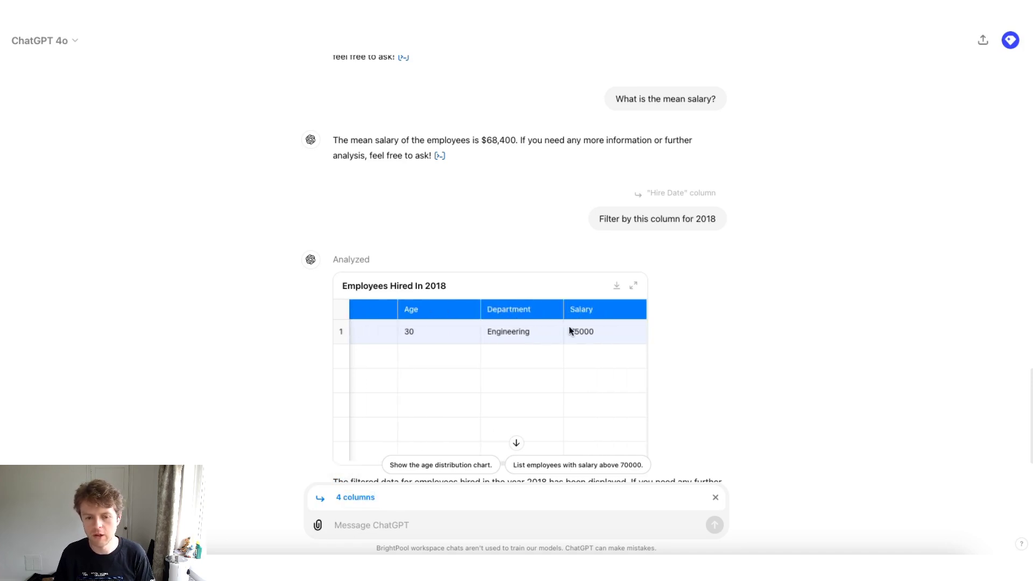
scroll(570, 323, right, 3)
shift+click(565, 309)
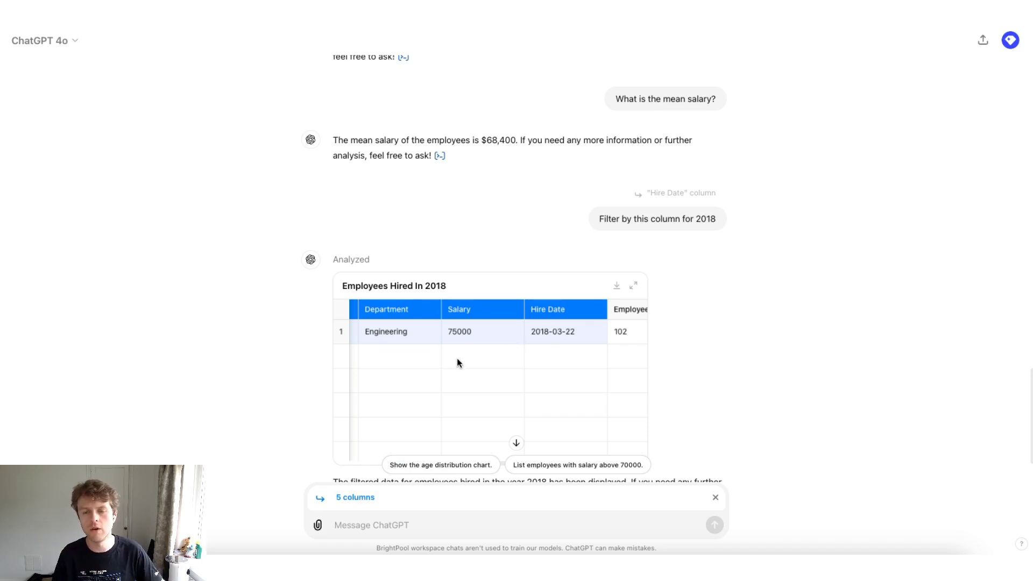
scroll(541, 334, right, 2)
scroll(540, 331, right, 2)
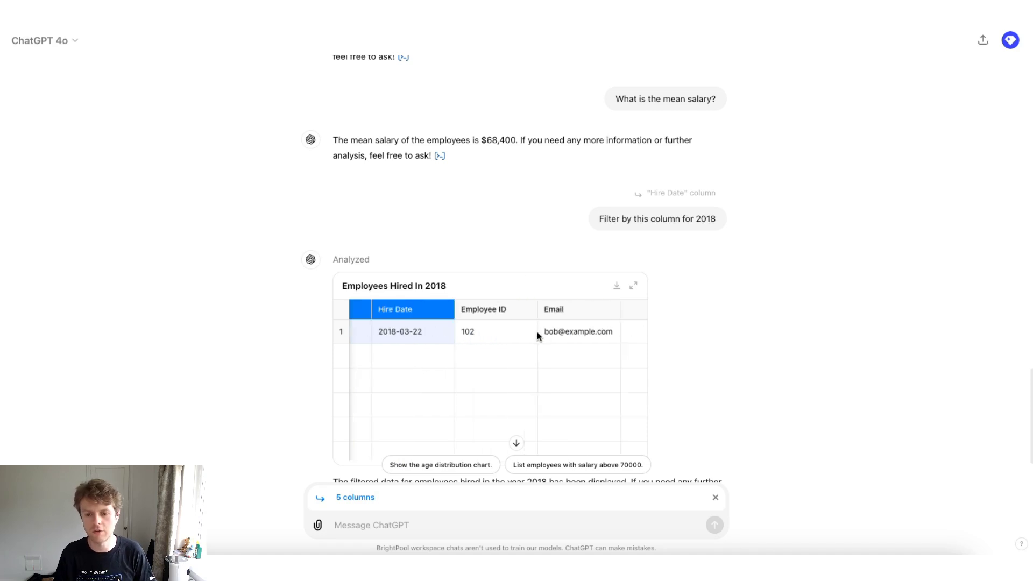
scroll(530, 344, down, 3)
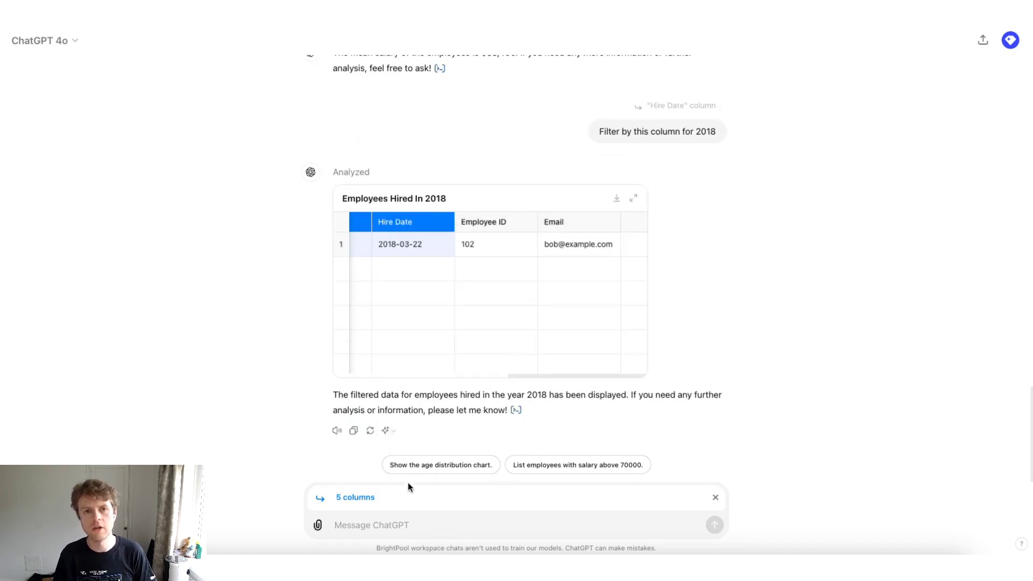